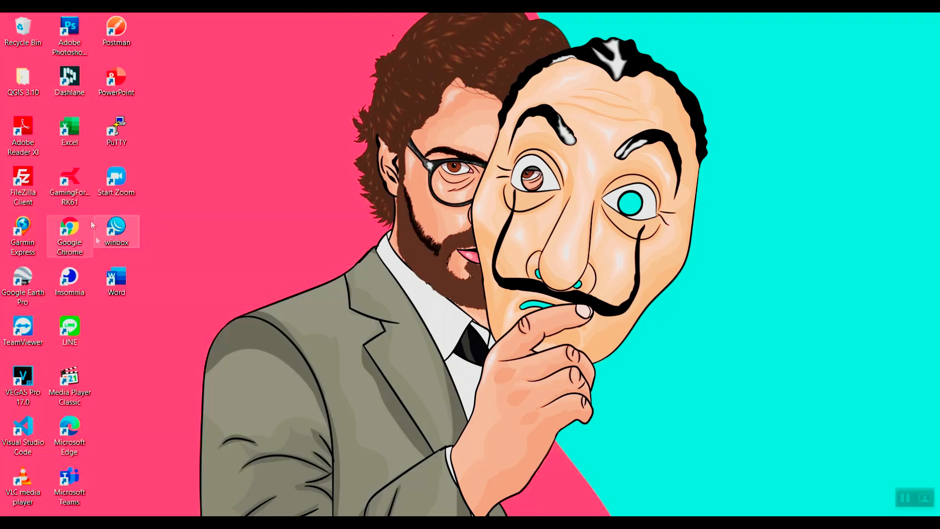
- Launch WinBox, refresh the neighbours list, and log in to the discovered MikroTik hAP router
double_click(115, 230)
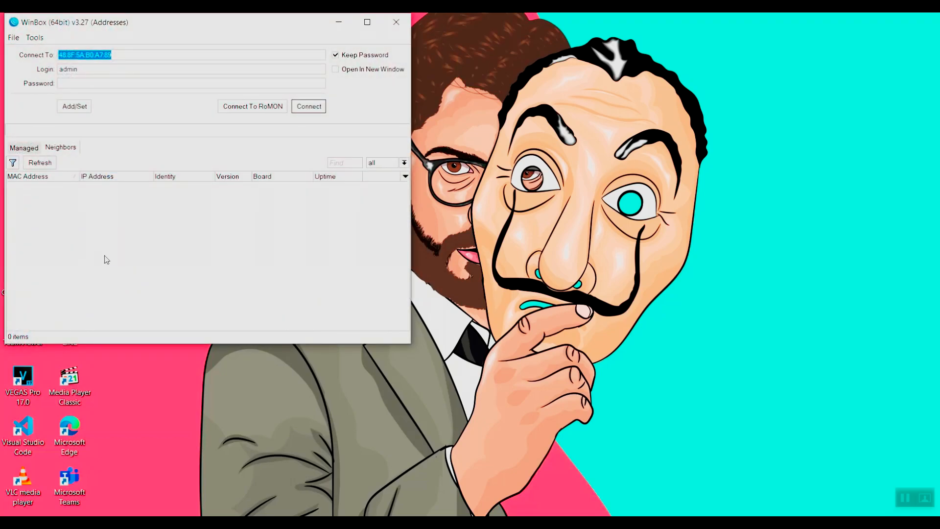
left_click(46, 164)
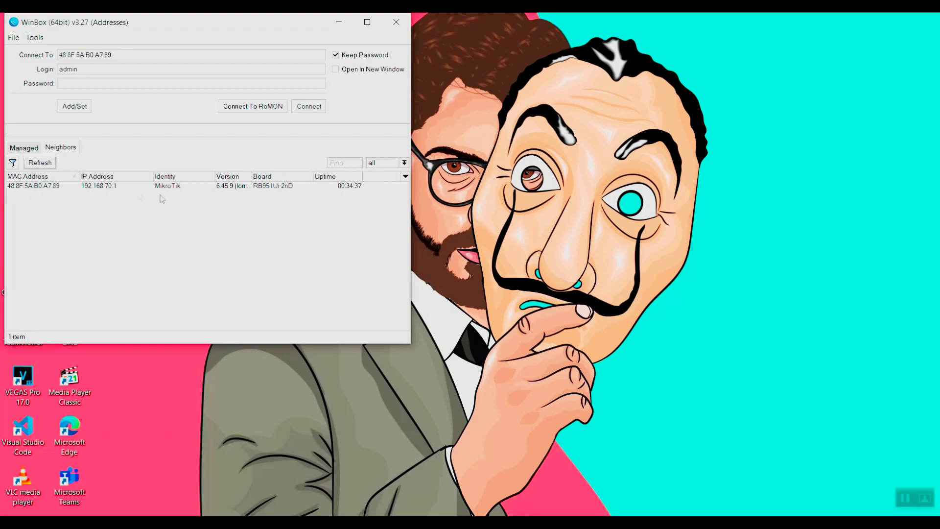
left_click(144, 71)
left_click(303, 110)
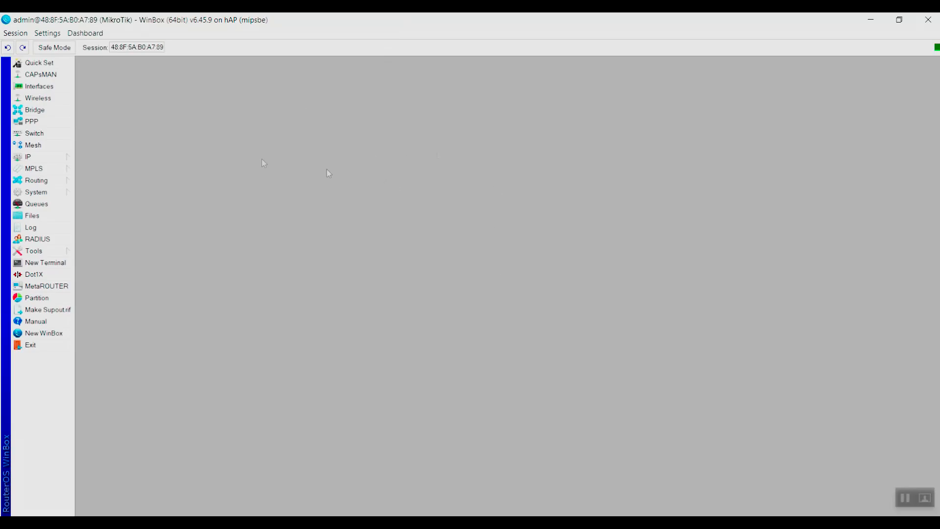
left_click(50, 157)
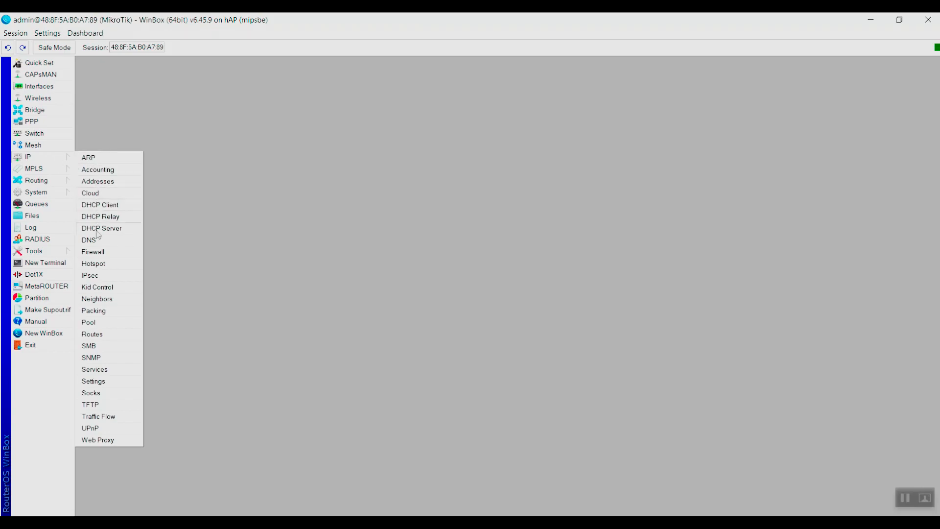
- From IP > Hotspot Servers, run Hotspot Setup with wlan1 as the HotSpot Interface
left_click(94, 264)
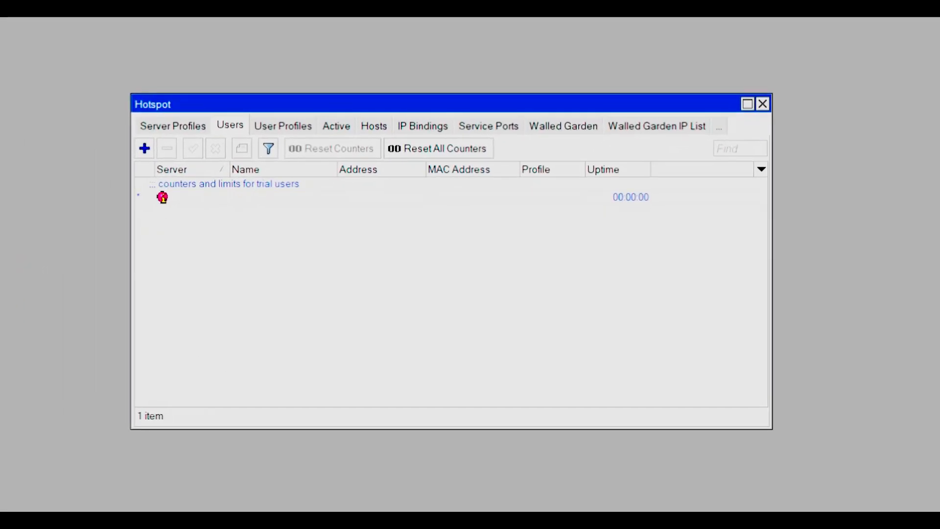
left_click(181, 125)
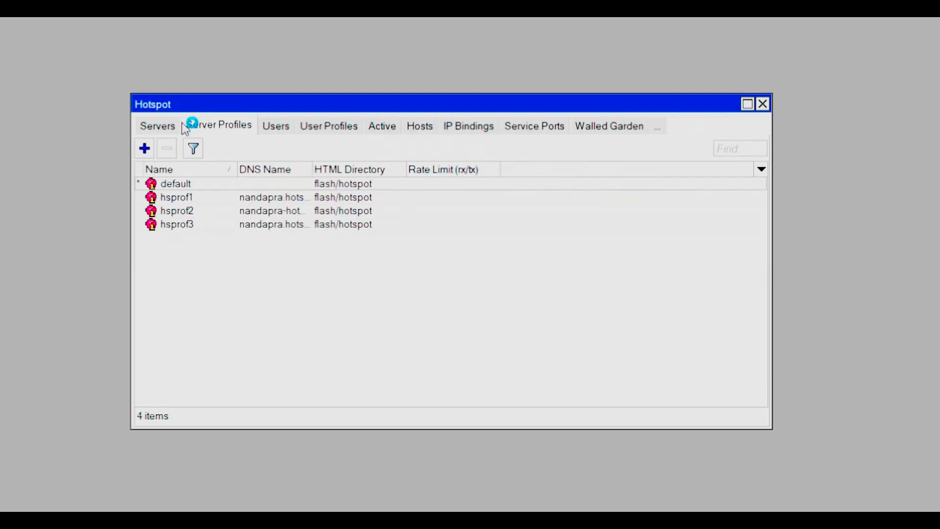
left_click(164, 126)
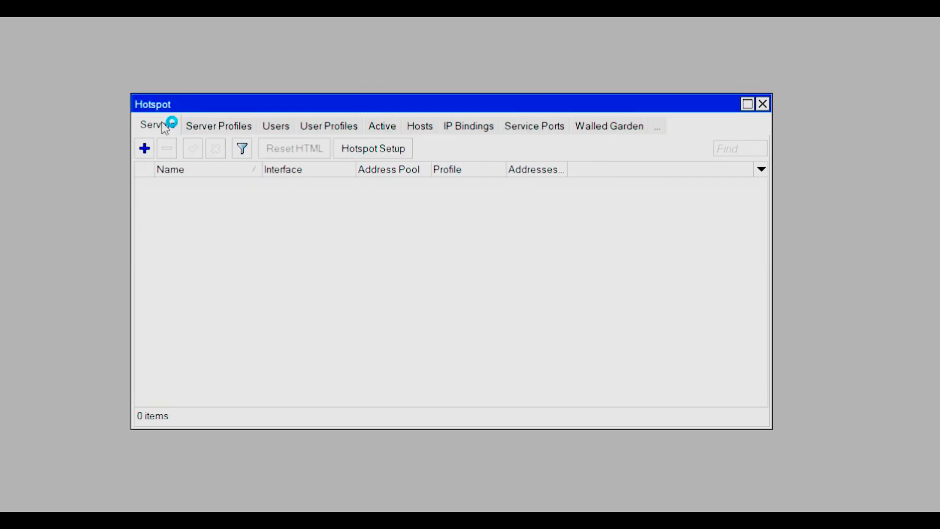
left_click(387, 148)
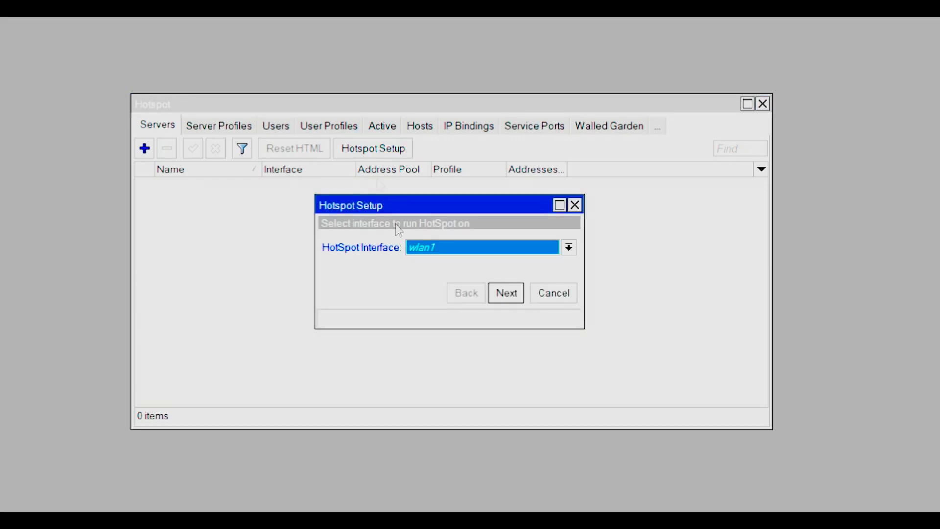
left_click(569, 247)
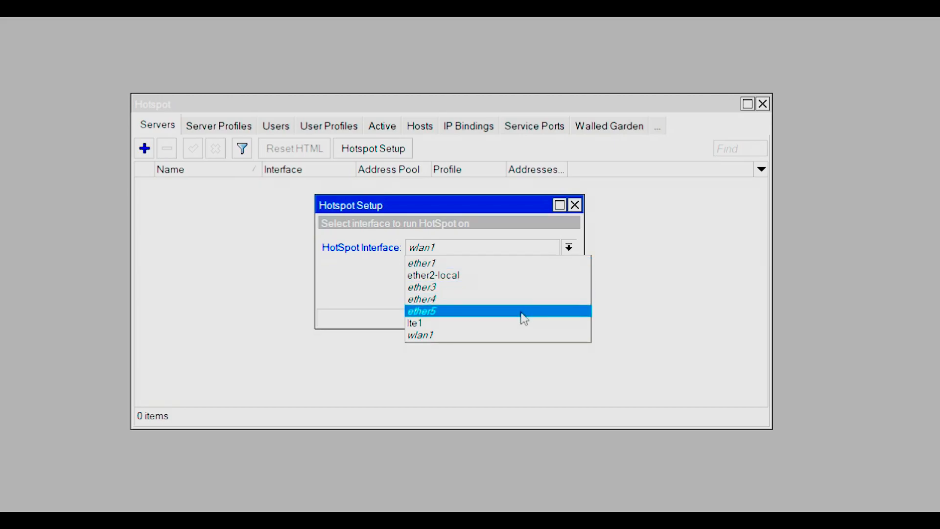
left_click(505, 337)
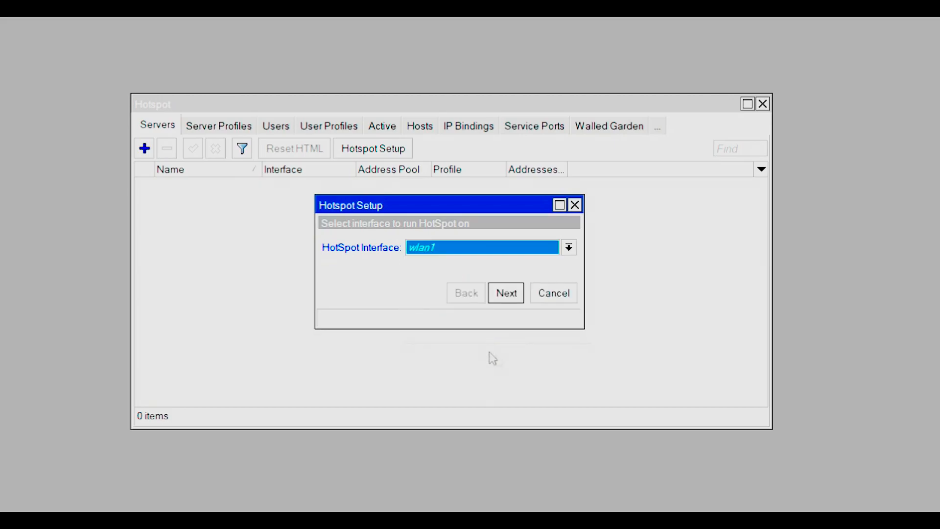
left_click(507, 293)
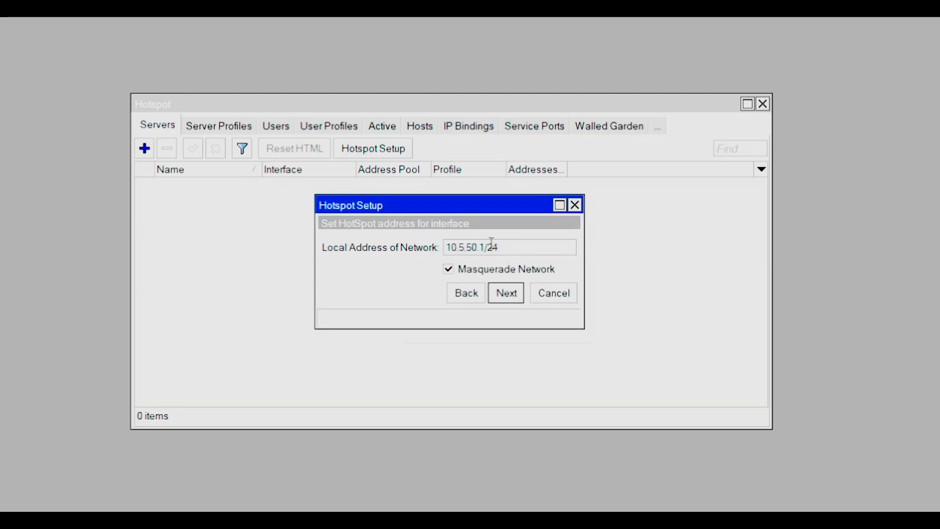
- Set the hotspot local address to 192.168.80.1/24 and accept the pool 192.168.80.2-192.168.80.254
type("192")
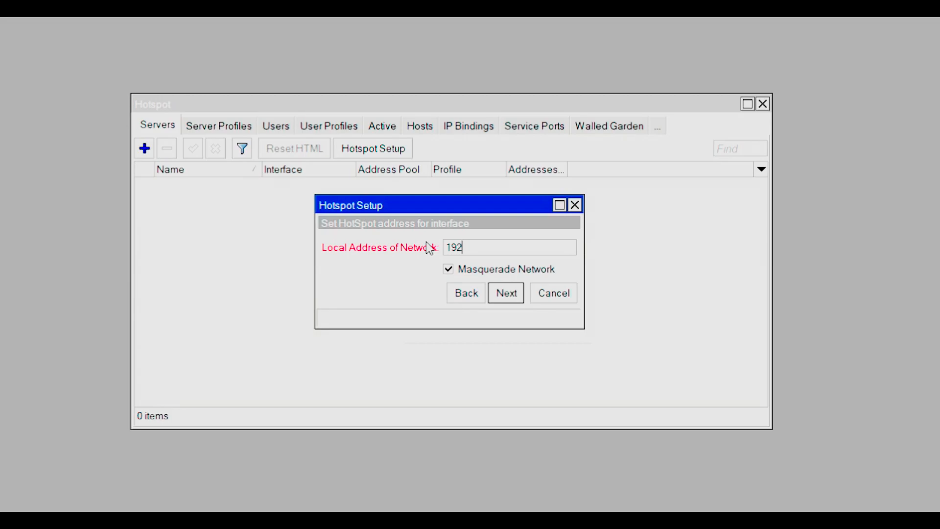
type(".168.80")
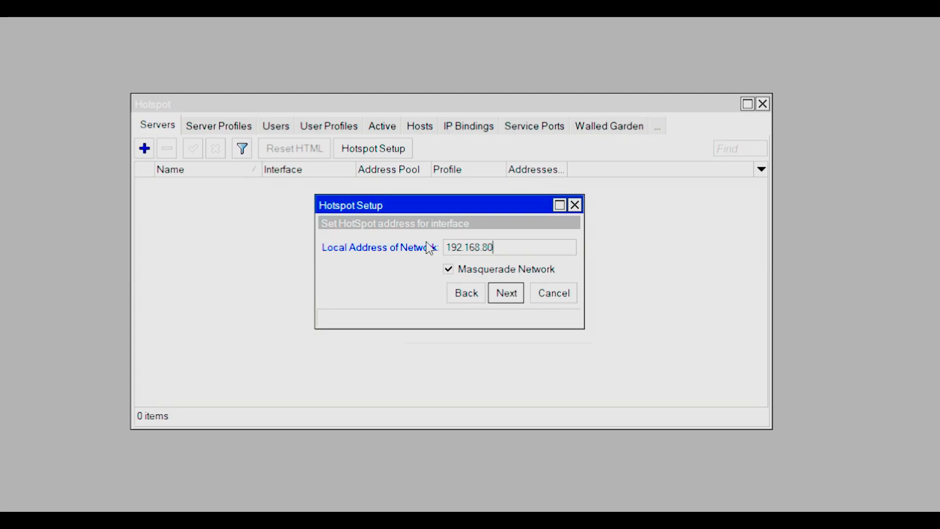
type(".1/24")
left_click(510, 298)
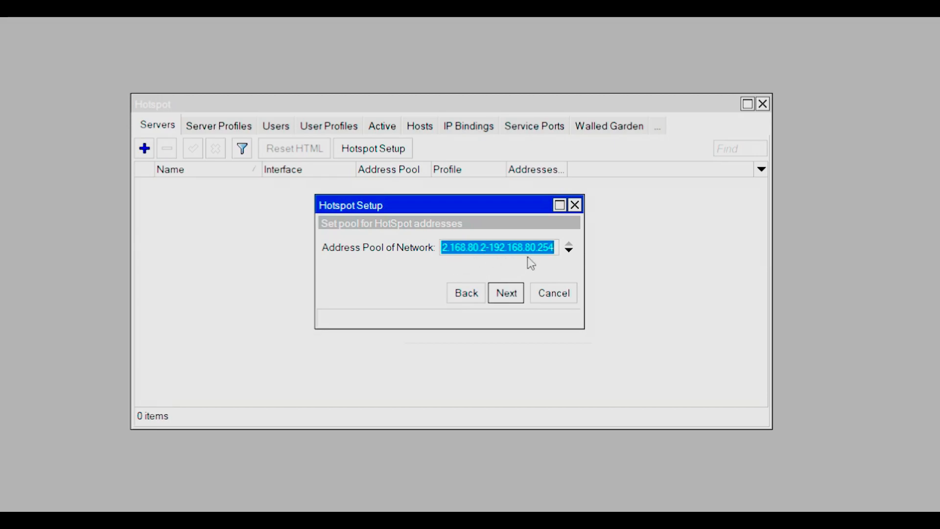
left_click(506, 293)
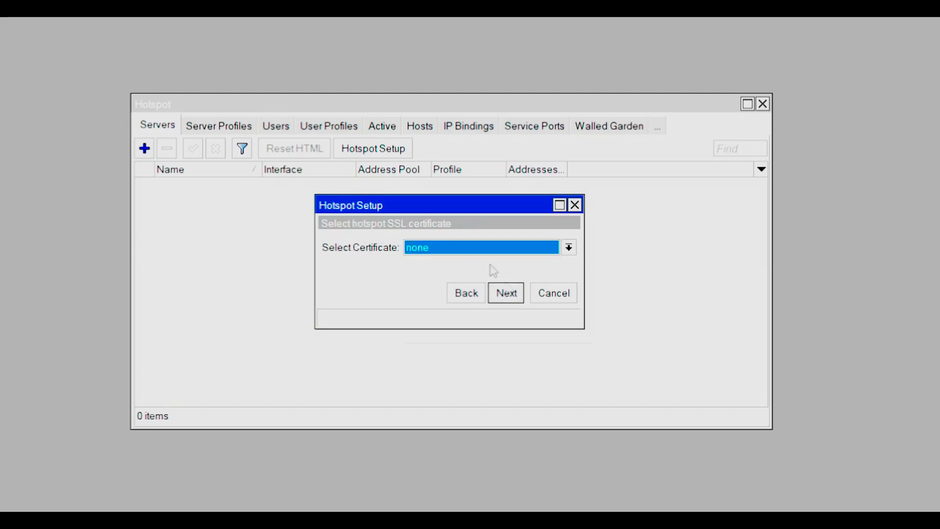
- Set the SSL certificate to none and continue the wizard
left_click(521, 248)
left_click(488, 264)
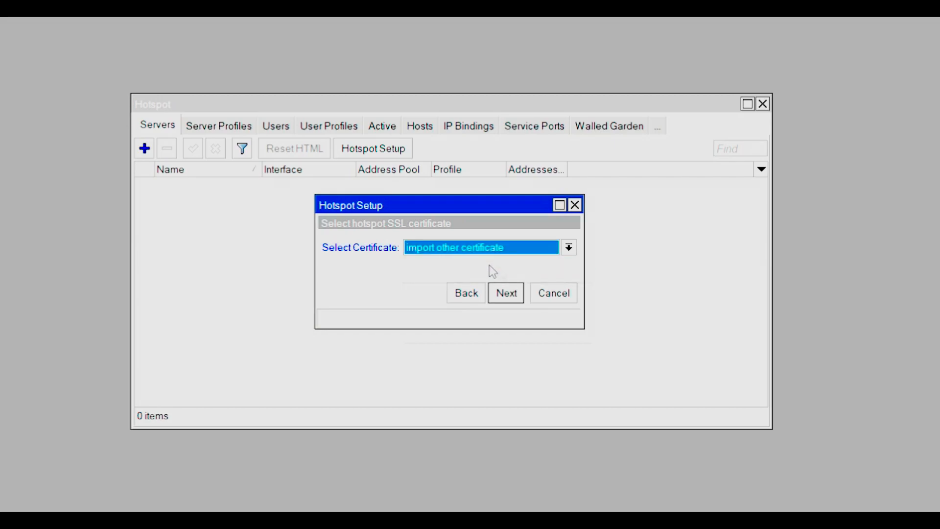
left_click(565, 248)
left_click(511, 273)
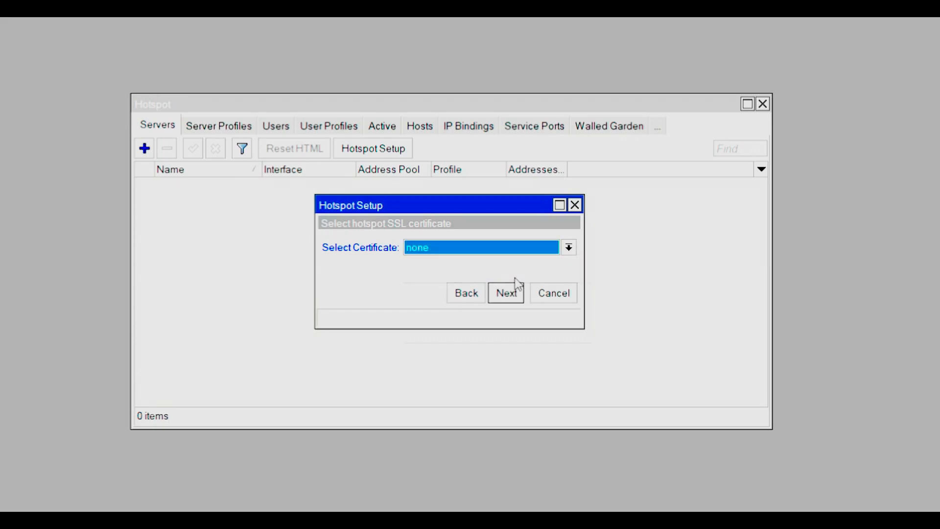
left_click(505, 296)
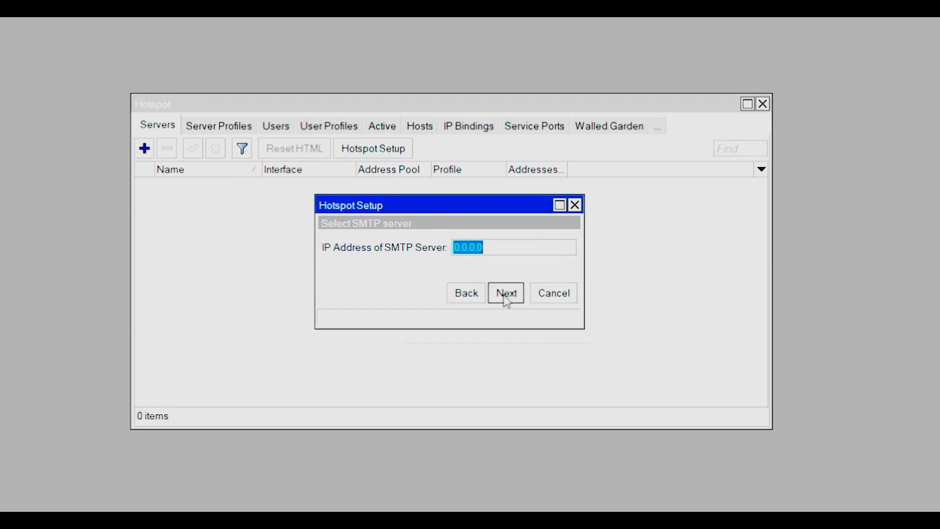
- Keep SMTP server 0.0.0.0 and DNS servers 8.8.8.8 and 8.8.4.4
left_click(495, 253)
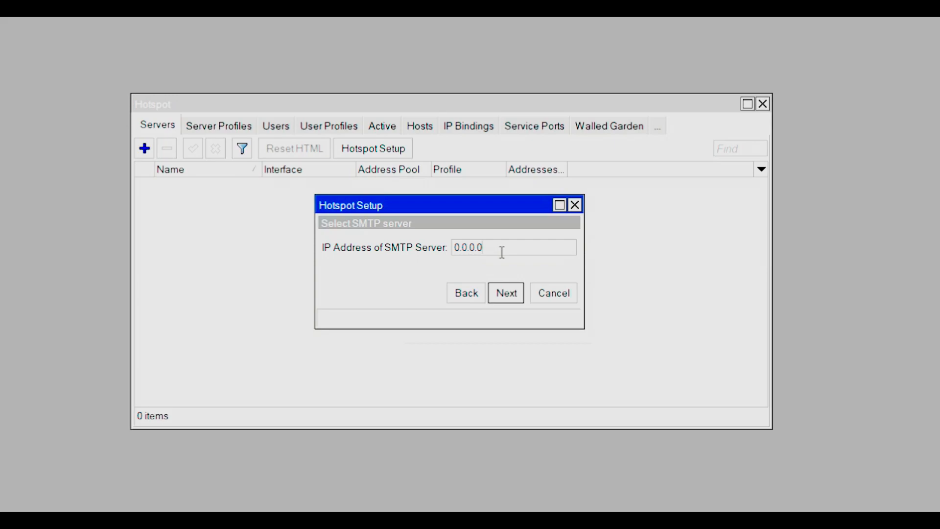
left_click(506, 293)
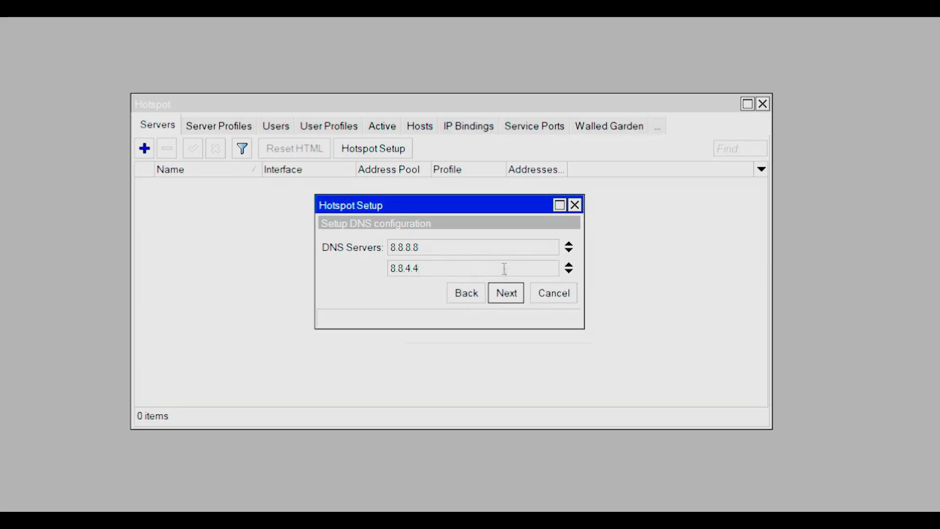
left_click(507, 294)
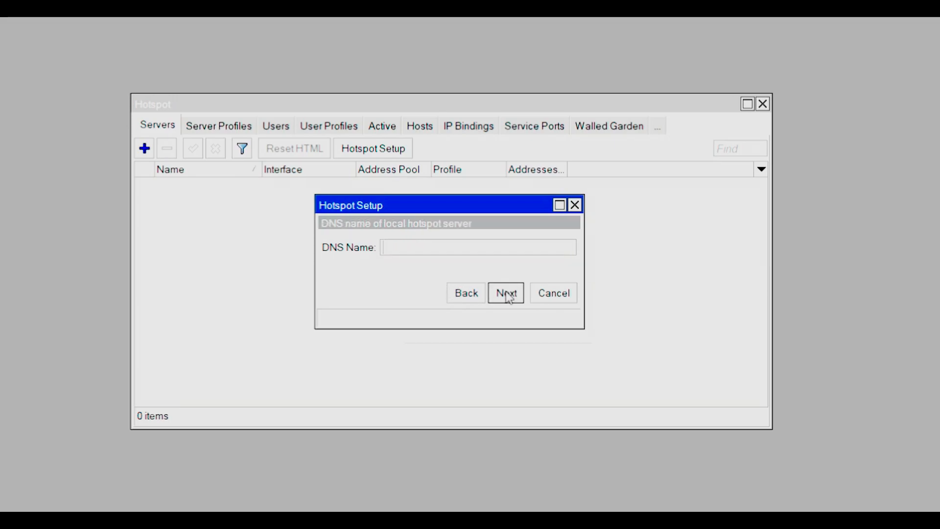
- Set the hotspot DNS name to nandapra.mikrotik.co.id
left_click(487, 248)
type("nandap")
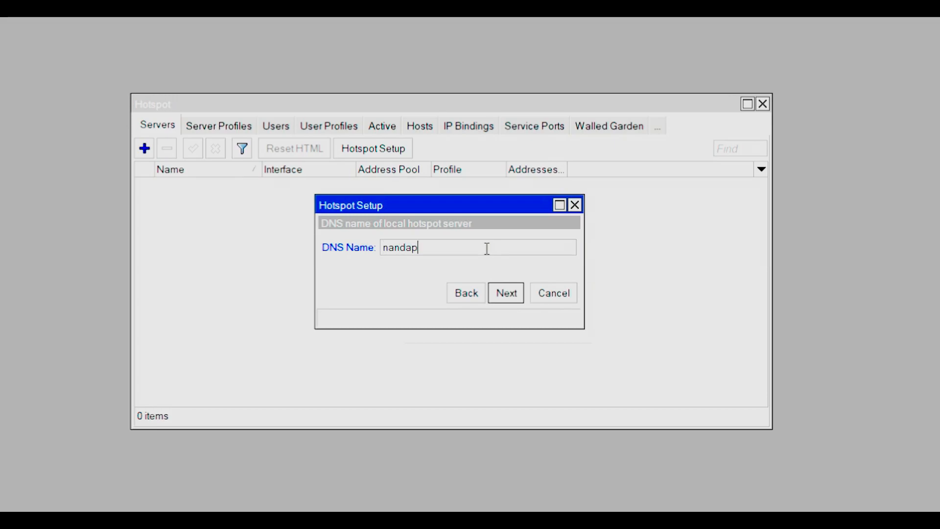
type("ra.mikrotik.co.id")
left_click(506, 294)
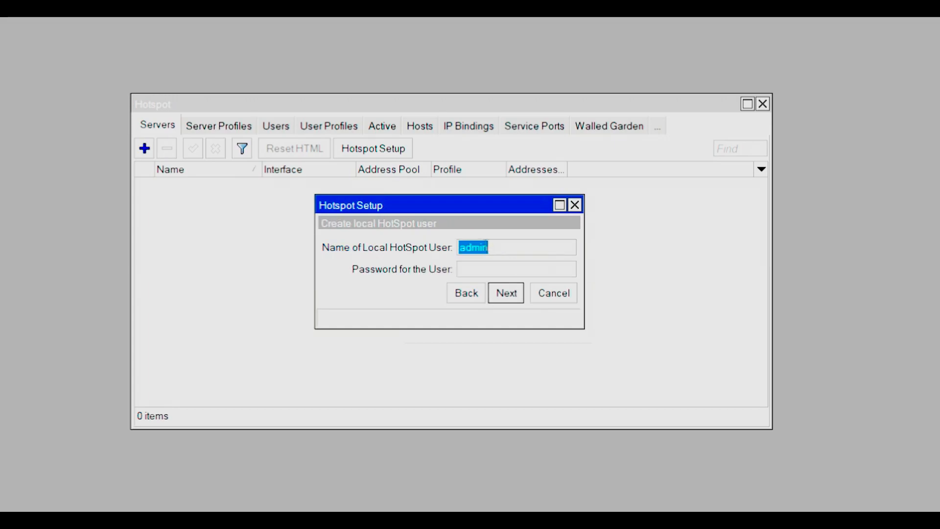
- Keep hotspot user admin, enter its password, and finish the setup
left_click(510, 244)
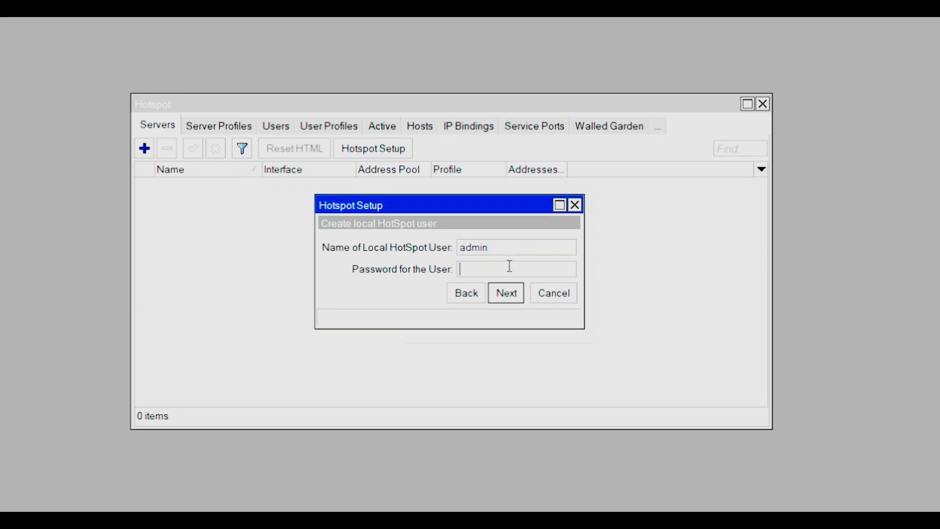
type("admin")
left_click(507, 297)
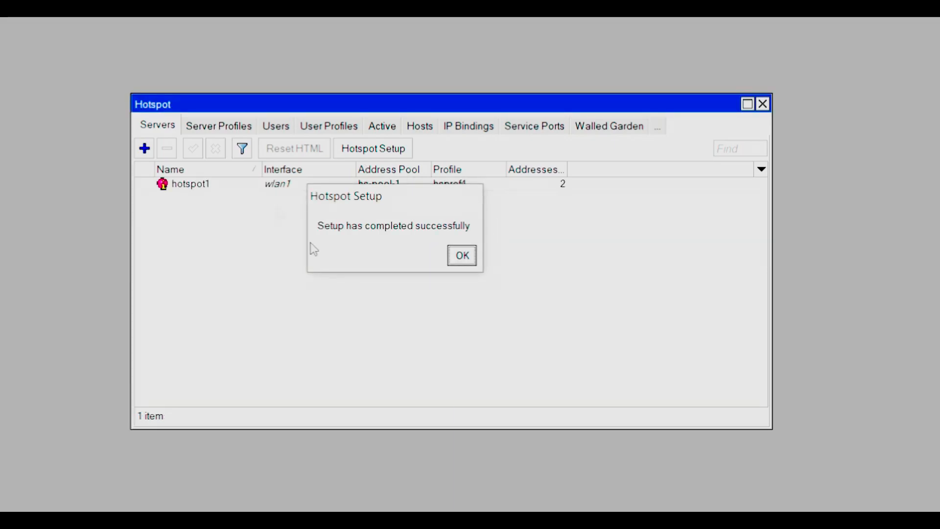
left_click(463, 257)
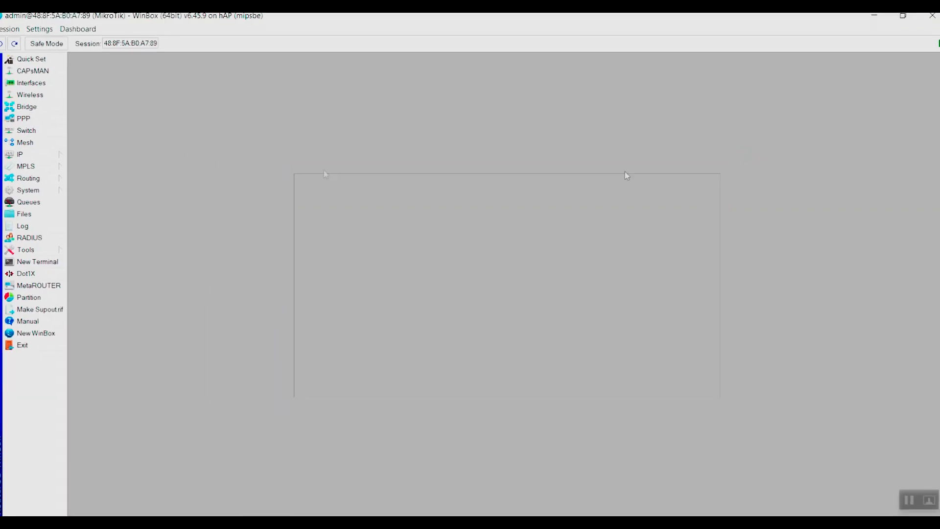
left_click(64, 156)
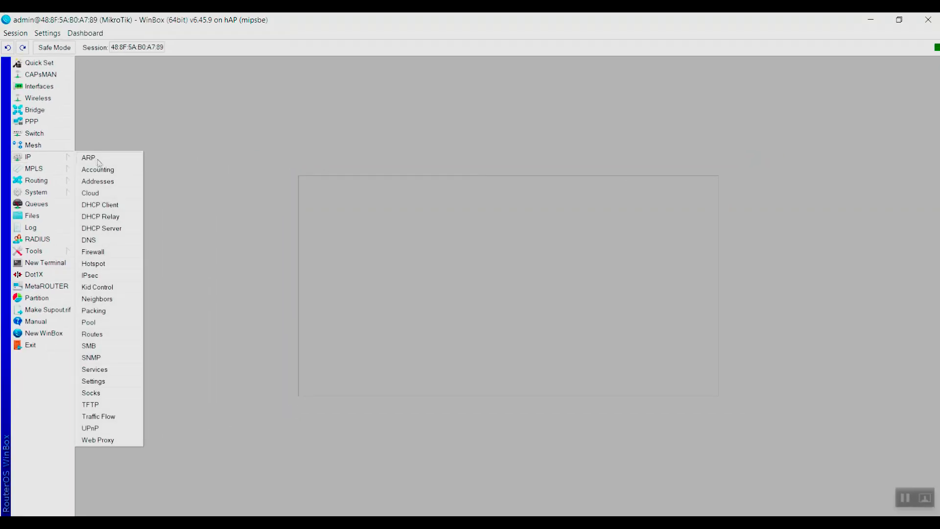
left_click(98, 180)
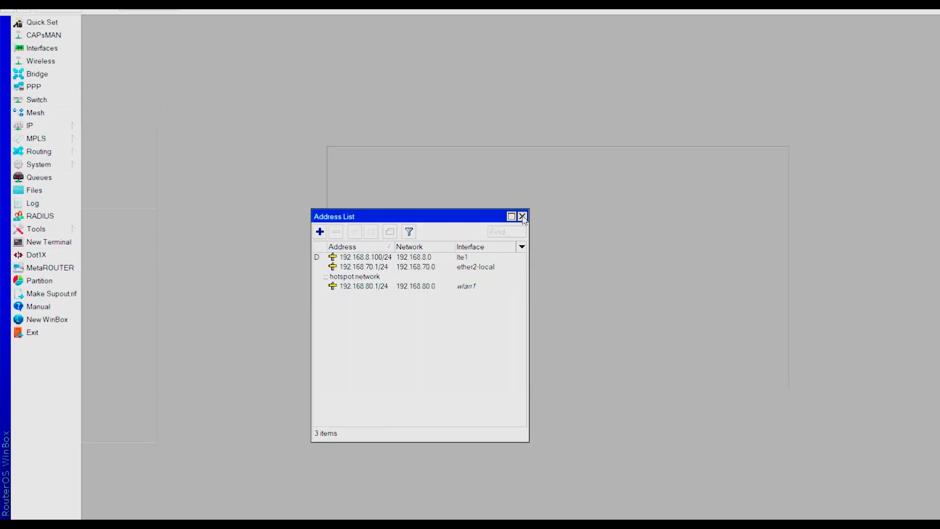
left_click(711, 123)
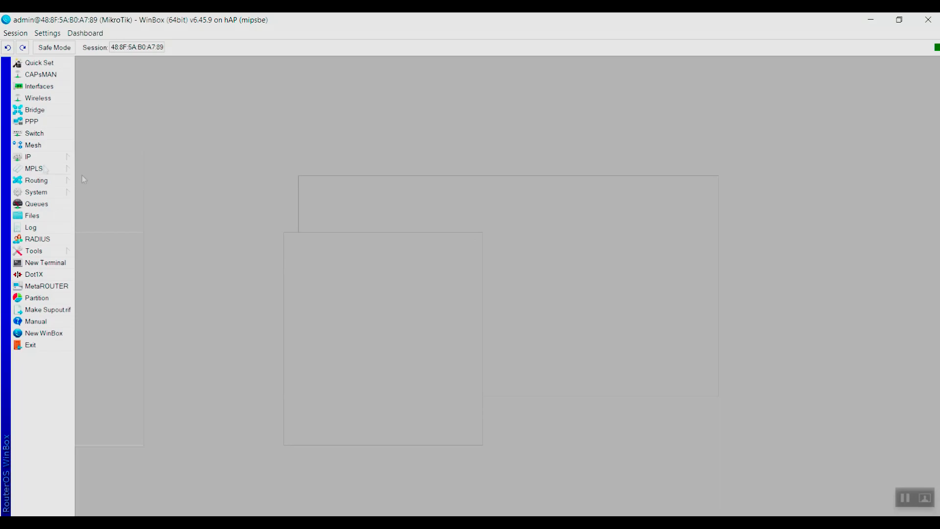
left_click(25, 157)
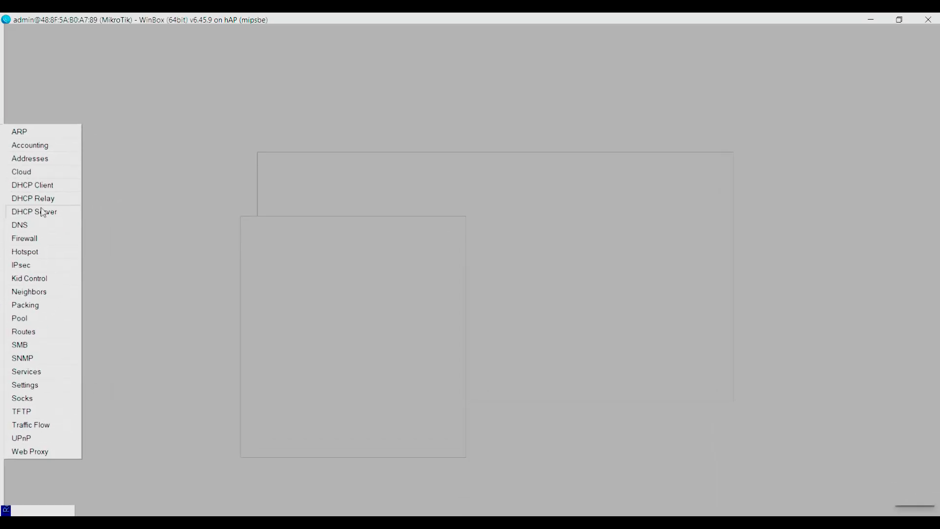
left_click(43, 212)
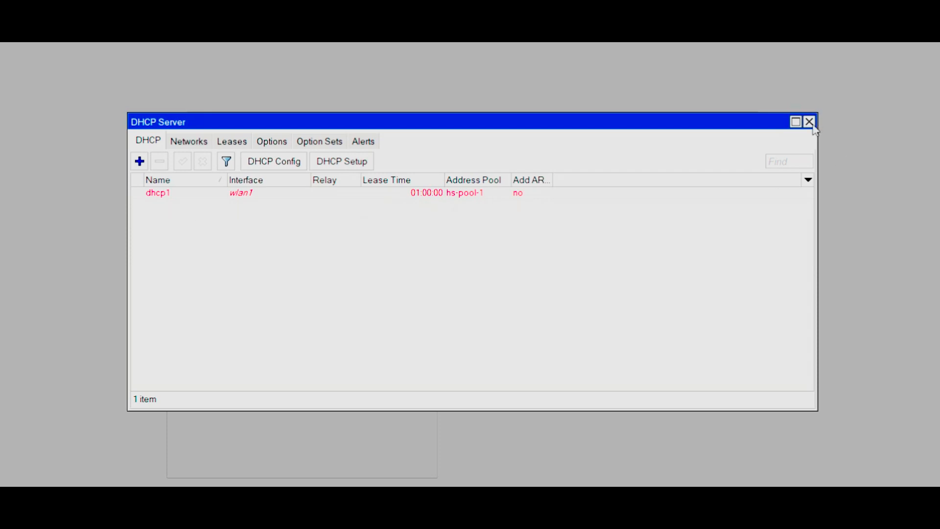
left_click(810, 122)
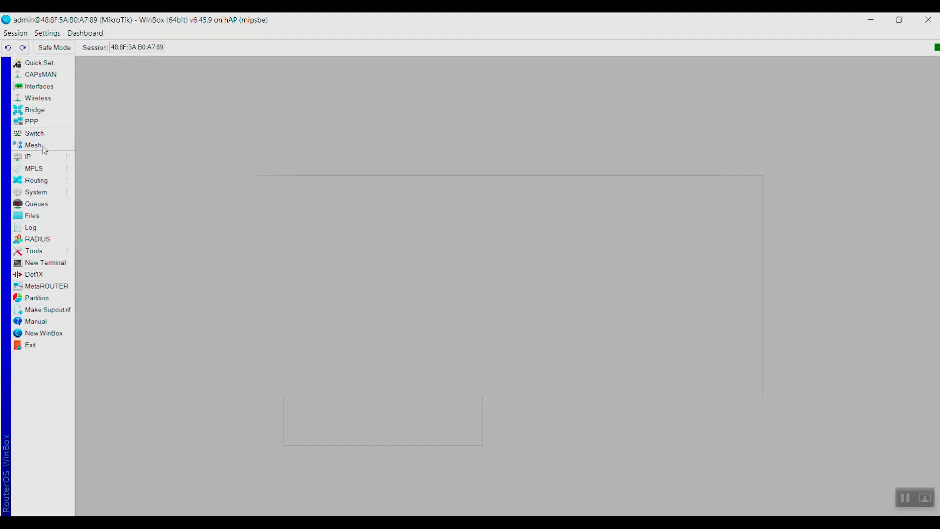
- Set wlan1's wireless mode to ap bridge on band 2GHz-B/G/N
left_click(58, 91)
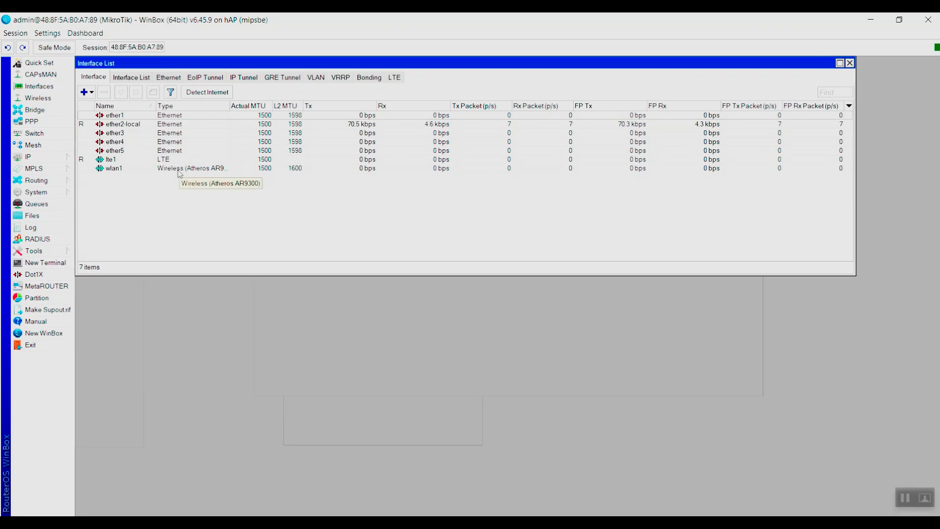
double_click(179, 169)
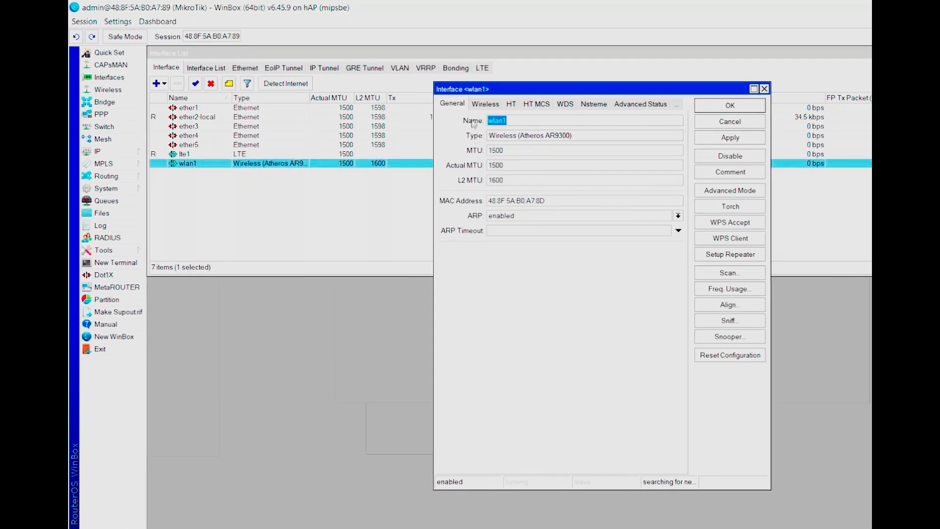
left_click(482, 105)
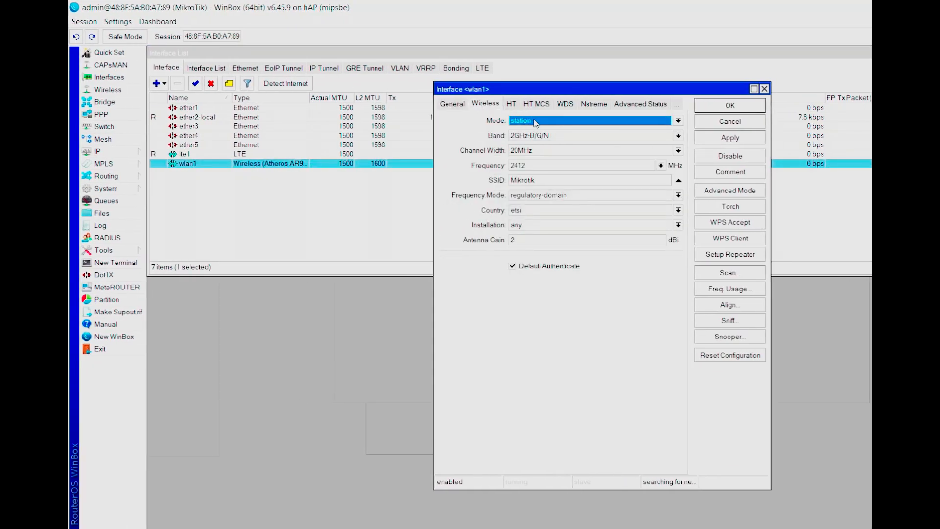
left_click(677, 125)
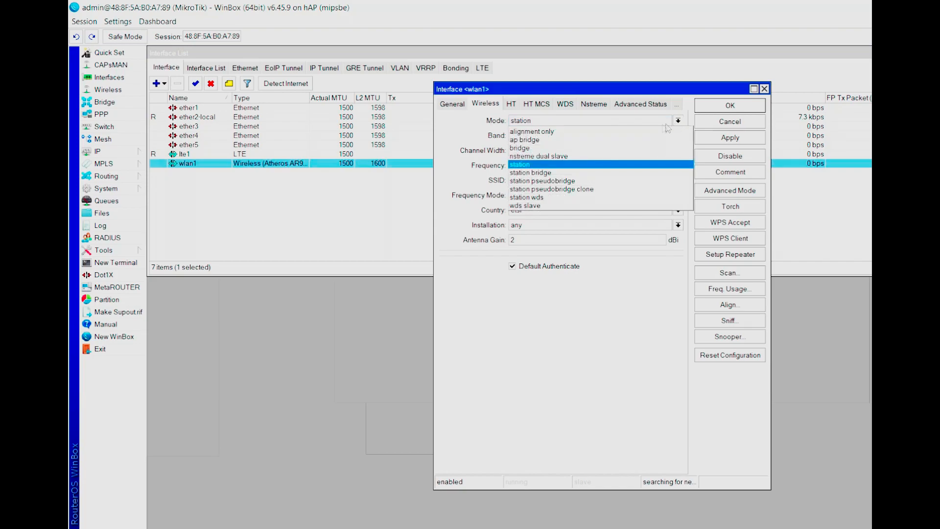
left_click(649, 140)
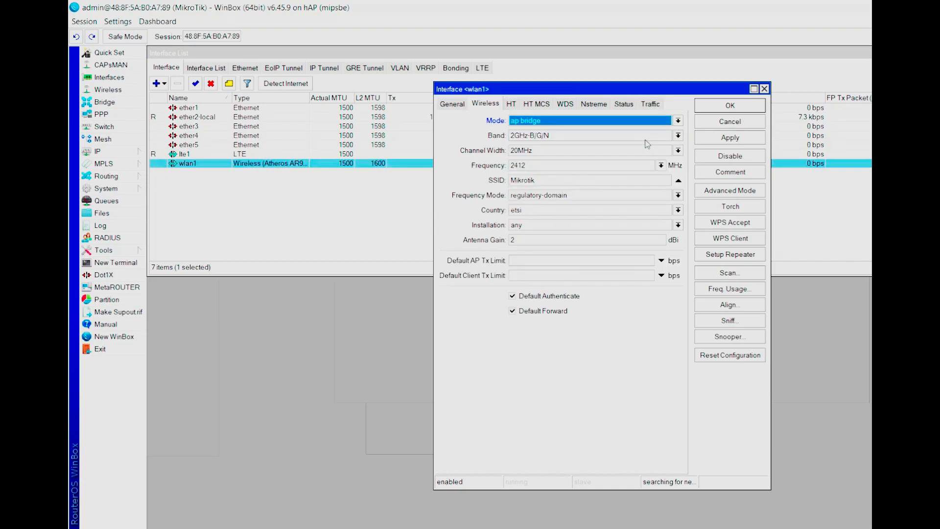
left_click(677, 136)
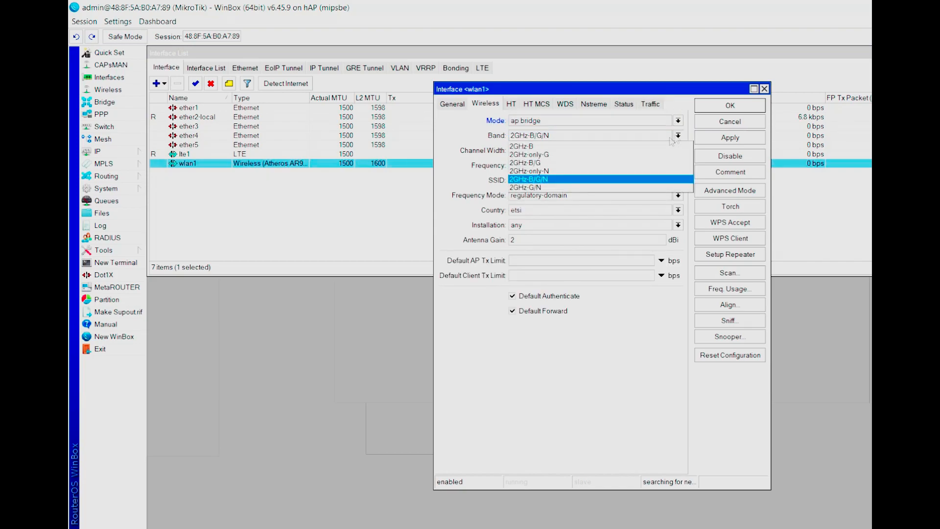
left_click(636, 180)
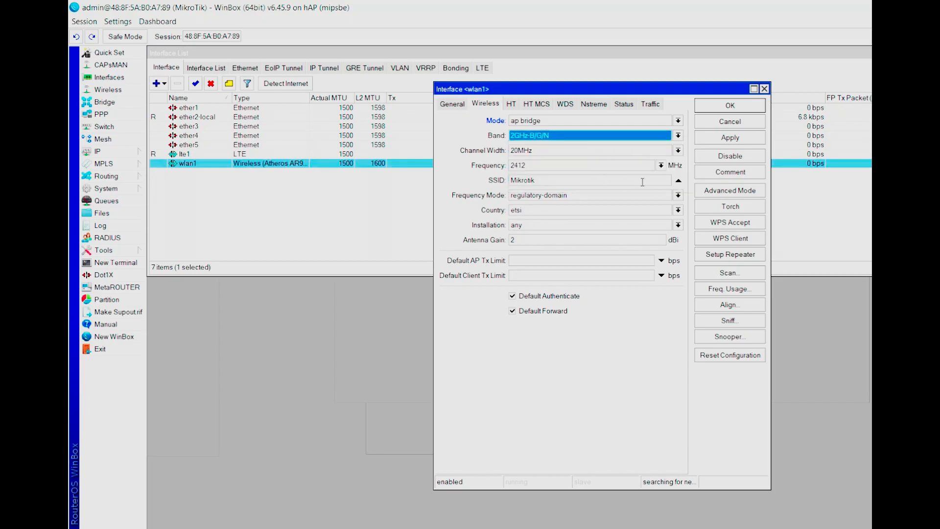
- Change the SSID to Nandapra-Mikrotik, apply it, and close WinBox
left_click_drag(642, 182, 506, 182)
type("Nandapra-")
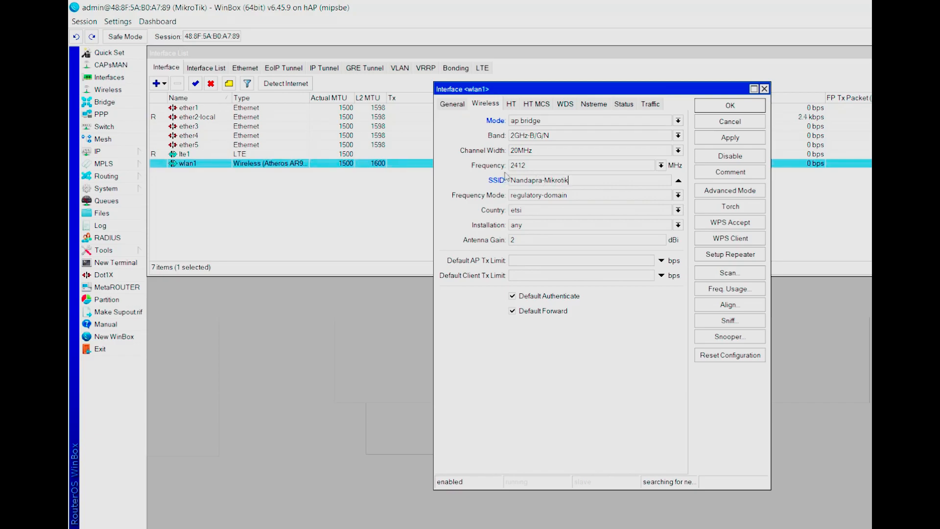
left_click(732, 138)
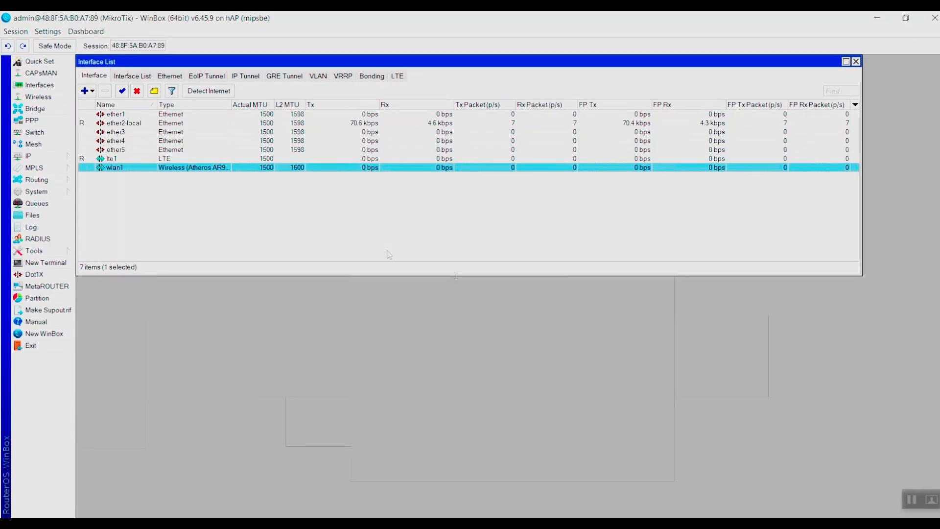
left_click(928, 20)
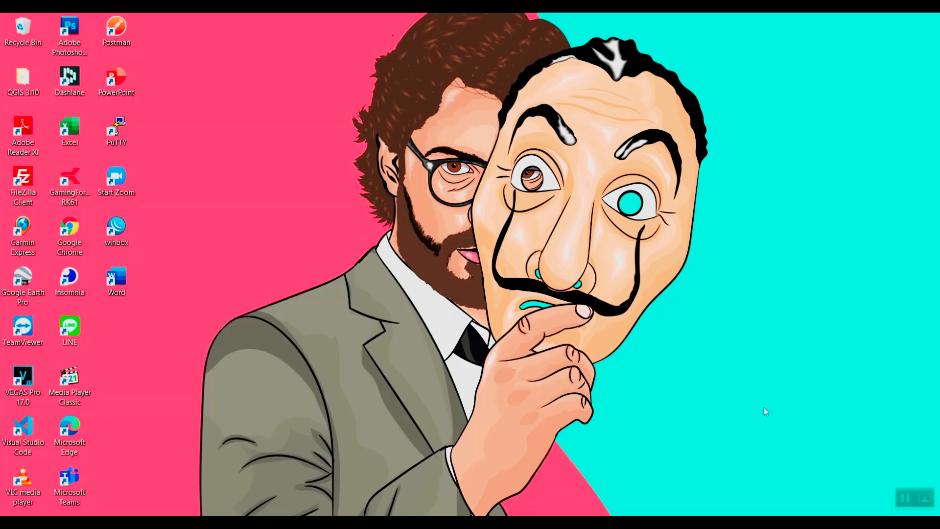
- Open Command Prompt from Run and run ipconfig twice to check the adapters
key("super+r")
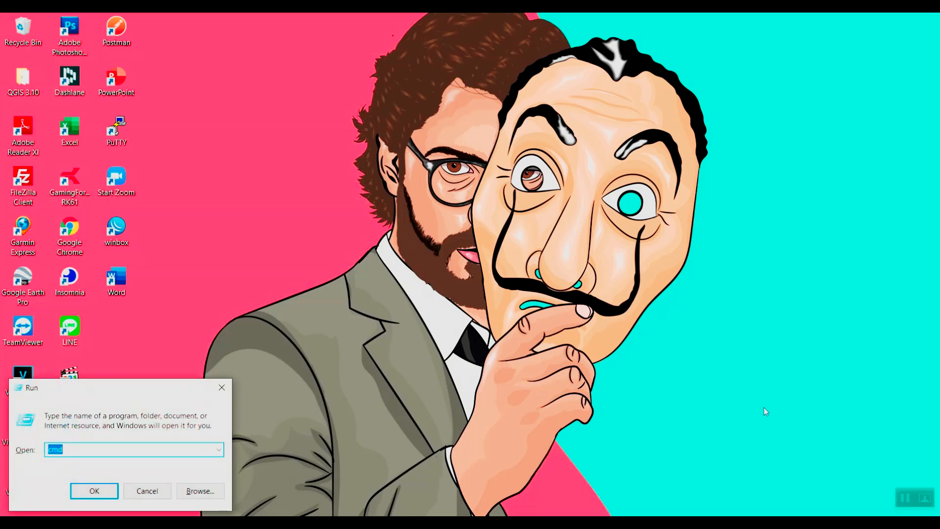
key("Return")
type("ipconf")
key("Return")
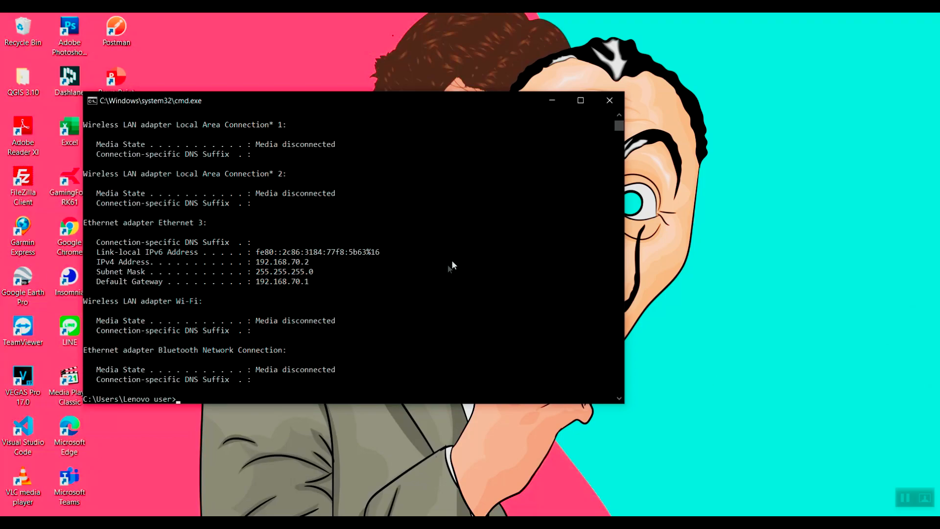
key("Up")
key("Return")
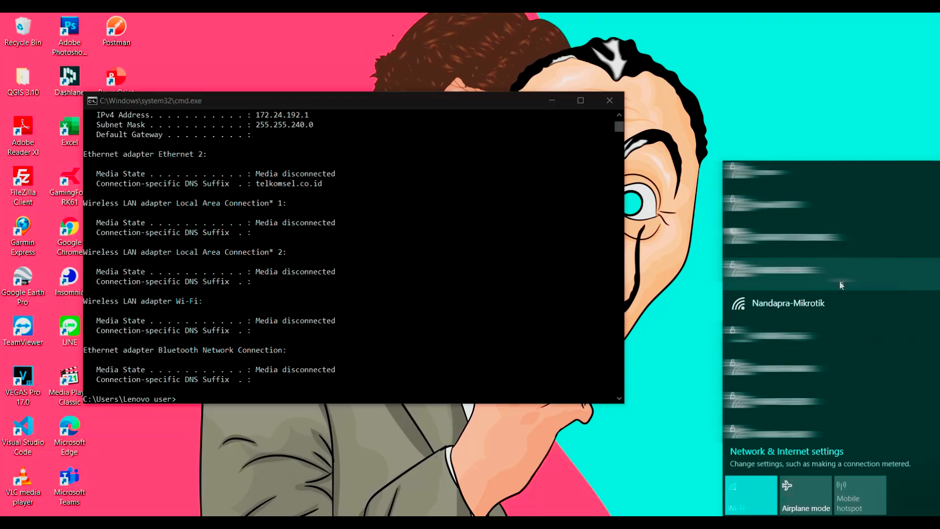
- Connect to the open Nandapra-Mikrotik Wi-Fi network
left_click(838, 301)
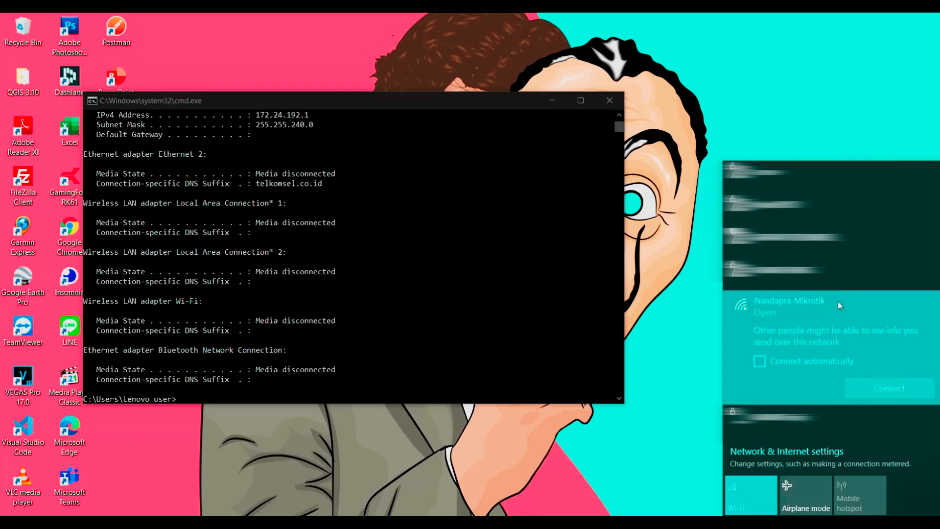
left_click(907, 391)
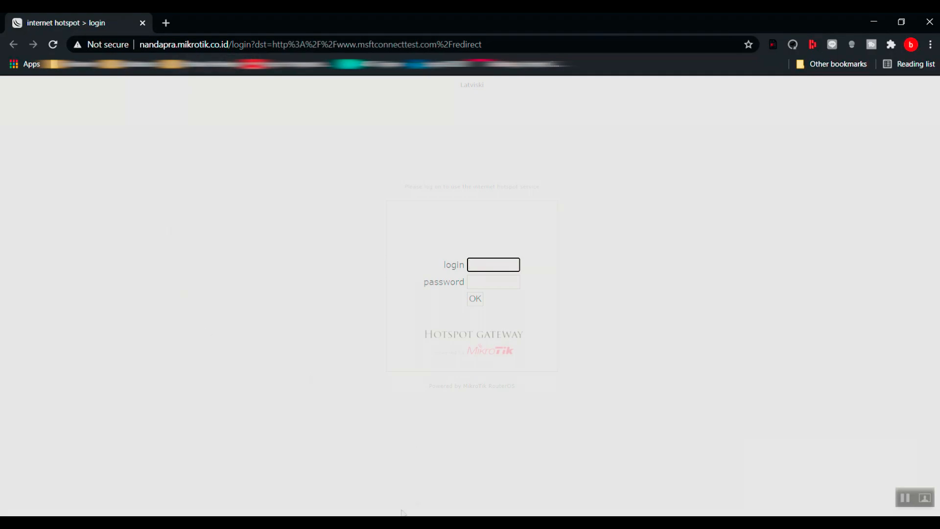
- Run ipconfig in Command Prompt to confirm Wi-Fi address 192.168.80.254 via gateway 192.168.80.1
key("alt+Tab")
left_click(412, 359)
type("ipconfig")
key("Return")
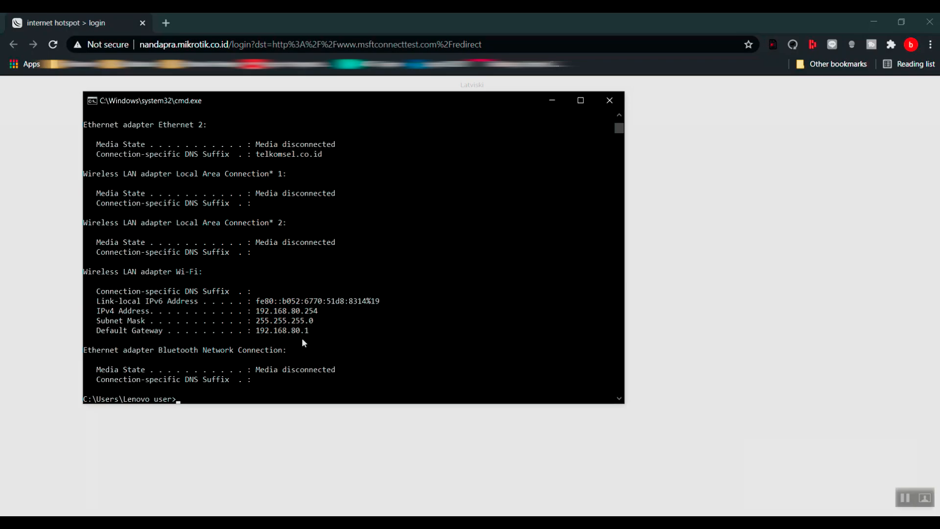
- Enter the hotspot username on the login page and move to the password field
left_click(552, 101)
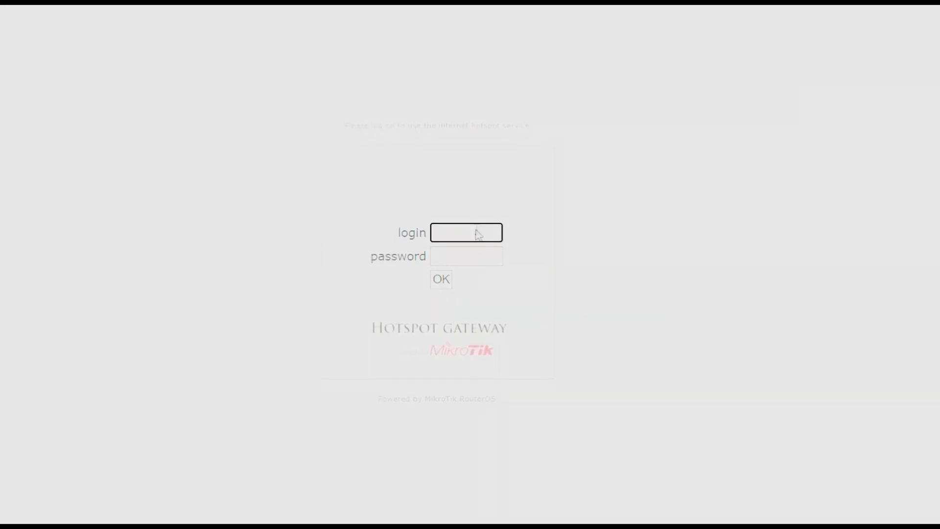
type("admin")
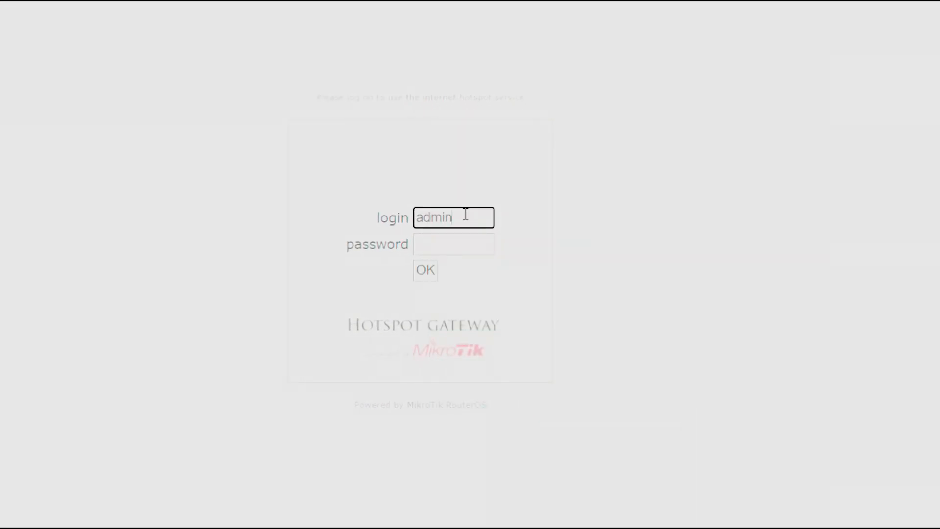
key("Tab")
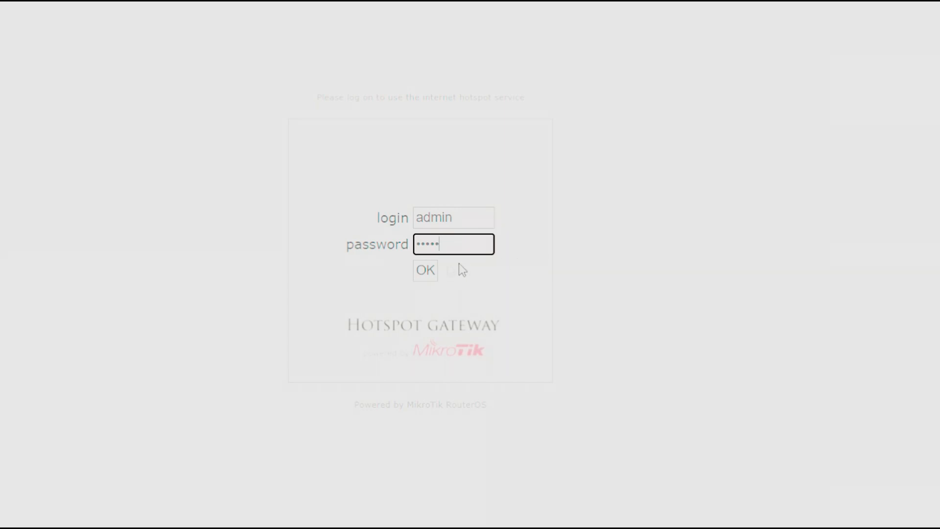
- Submit the hotspot username and password on the Hotspot Gateway login form
left_click(425, 273)
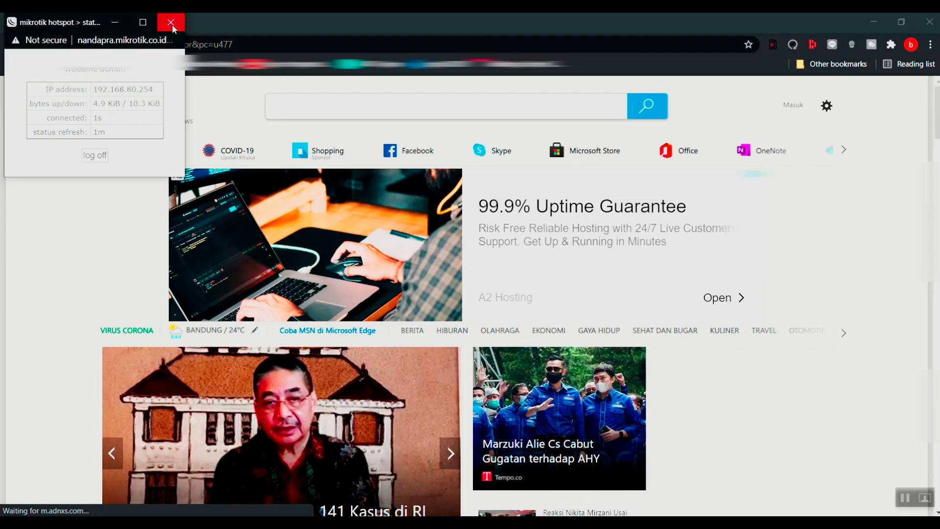
- Close the hotspot status popup and load google.com in a new tab
left_click(173, 25)
left_click(173, 24)
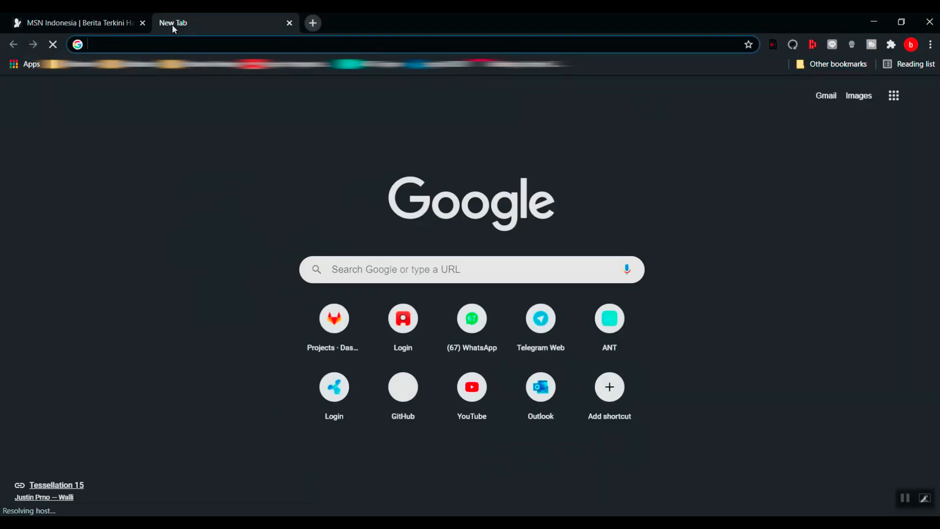
type("google.com")
key("Return")
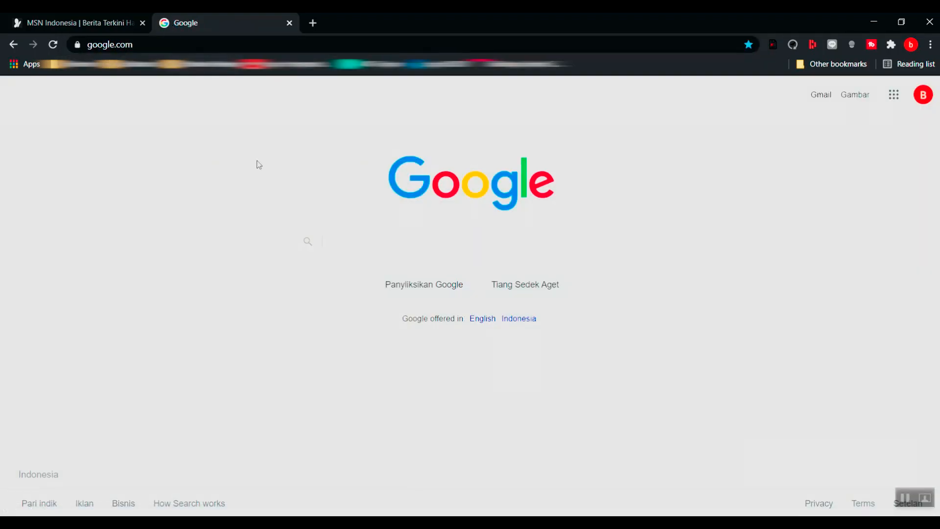
- Go to nandapra.mikrotik.co.id and log the laptop off the hotspot
left_click(193, 48)
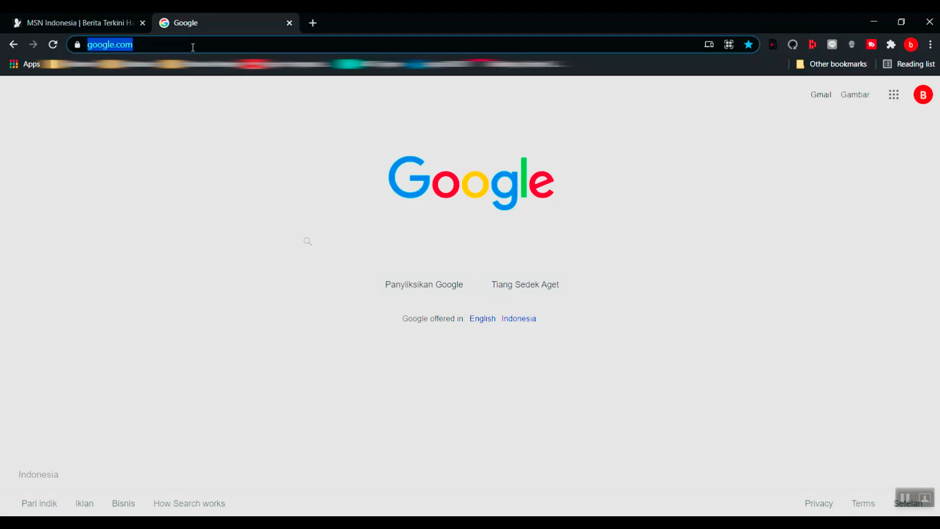
type("nanda")
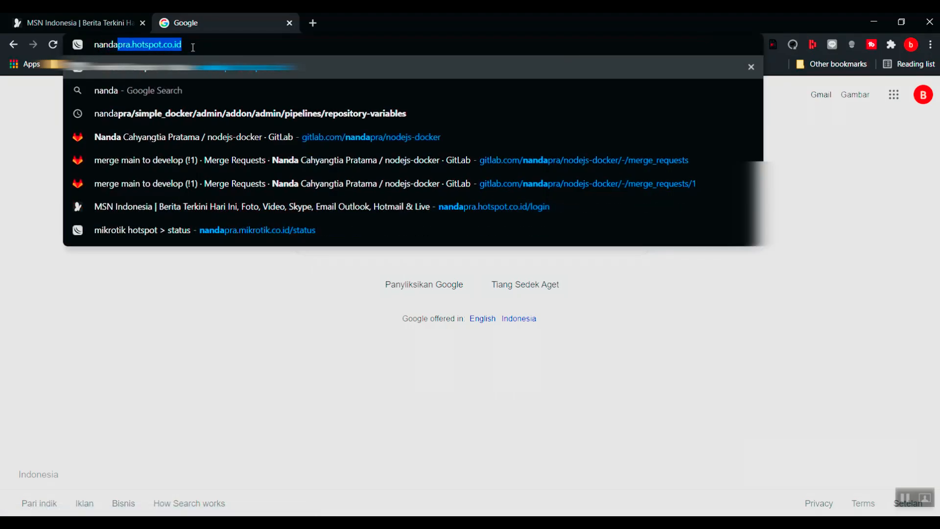
type("pra.mikrotik.co.id")
key("Return")
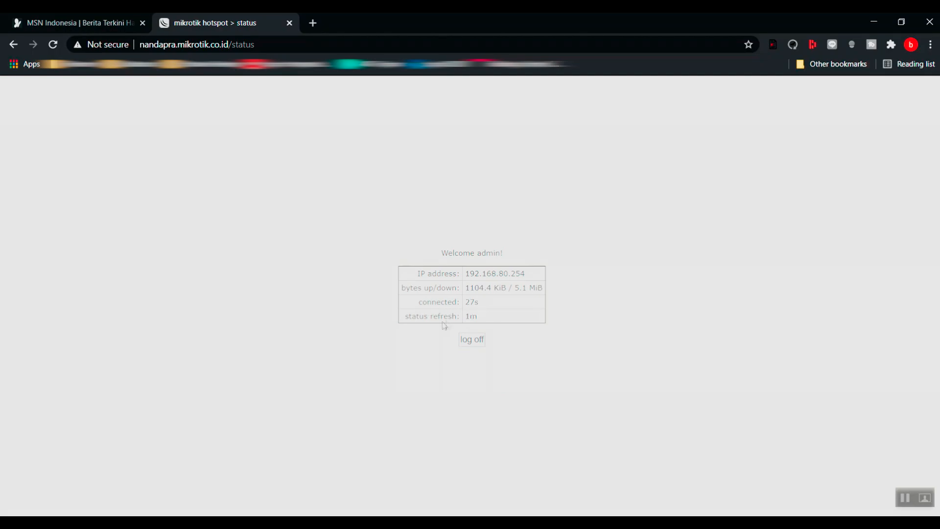
left_click(473, 341)
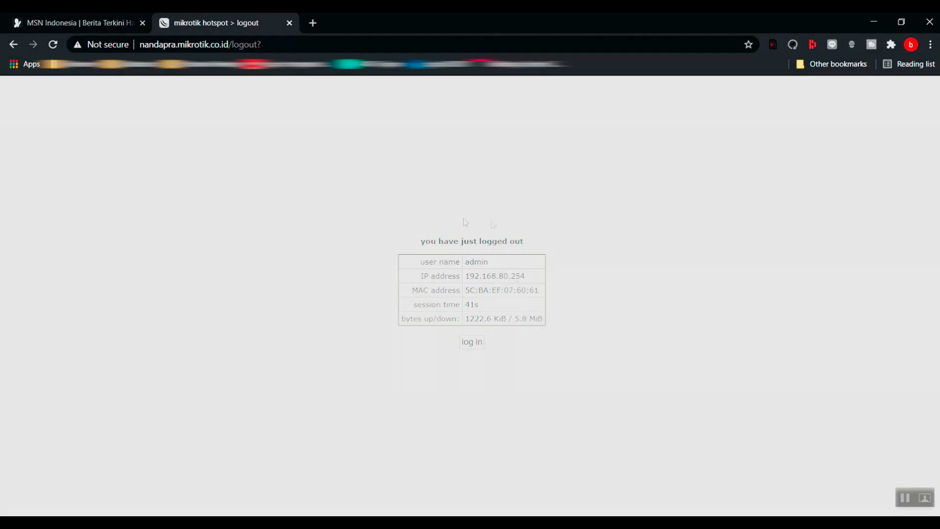
- Try google.com in a new tab, which now fails with ERR_CONNECTION_CLOSED
left_click(313, 23)
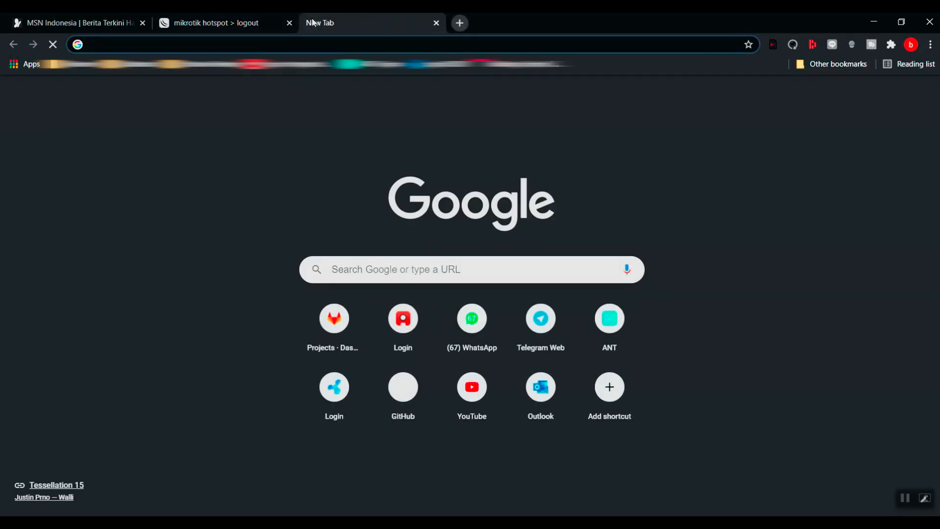
type("google.com")
key("Return")
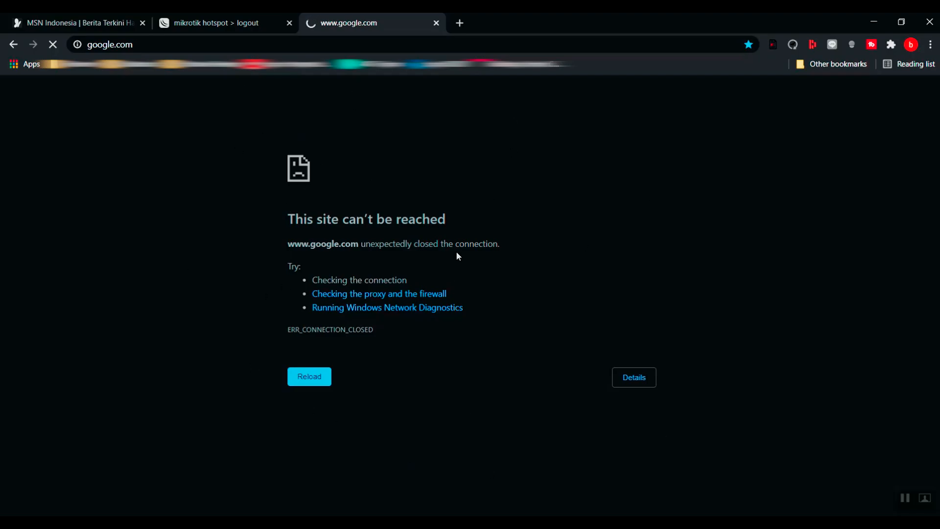
- Log back in from the hotspot logout page, then reload the google.com tab so Google loads
left_click(218, 18)
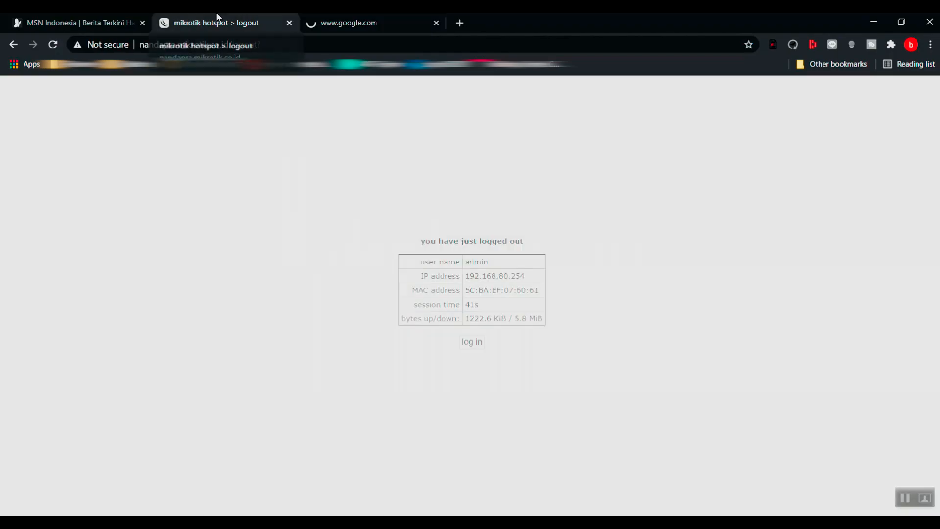
left_click(472, 344)
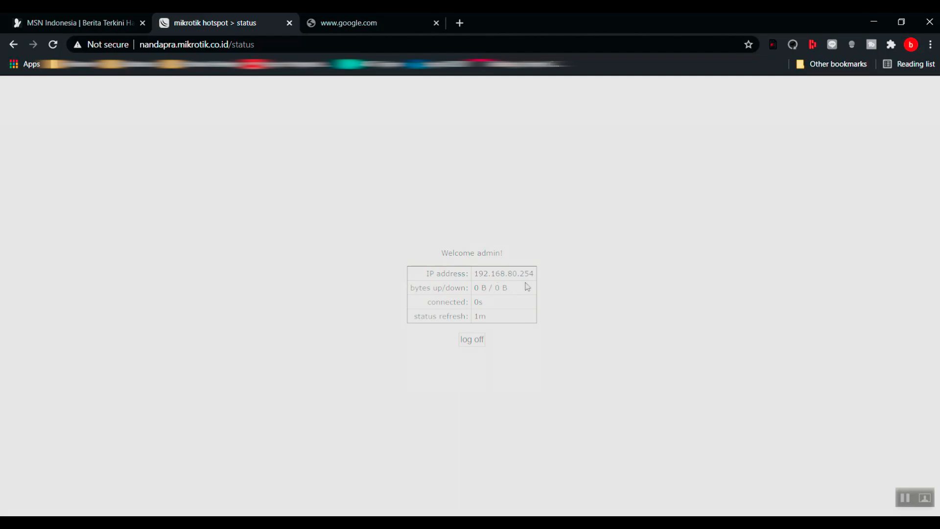
left_click(365, 16)
left_click(54, 45)
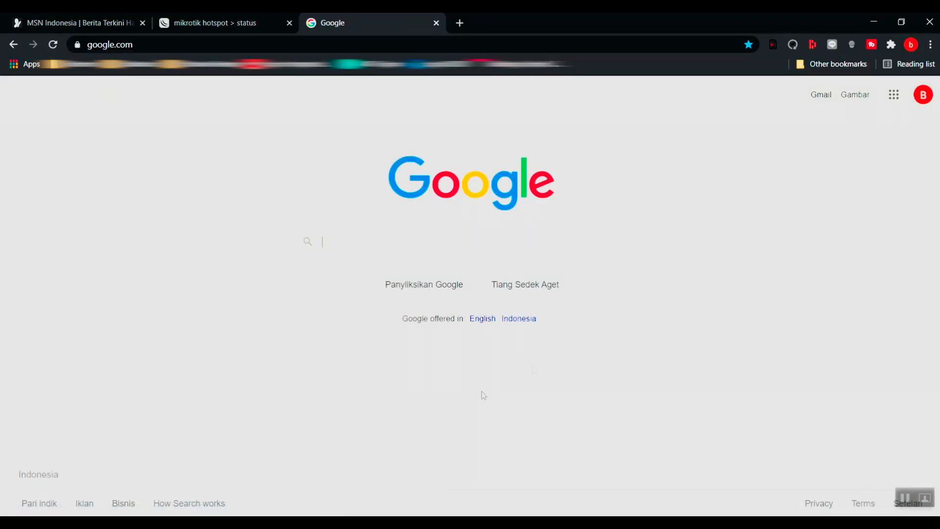